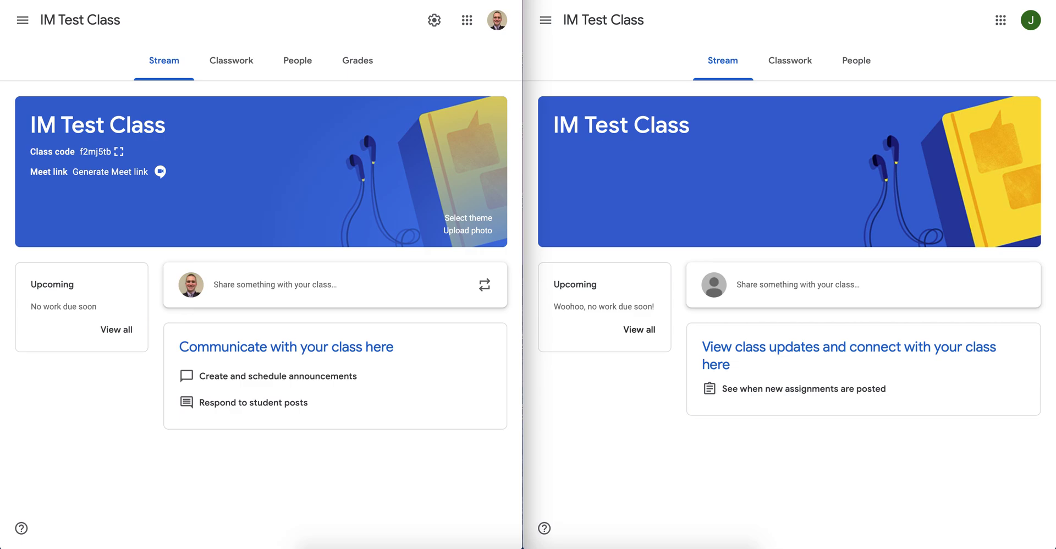
# - Assign the GeoGebra lesson IM 6.1.16 Distinguishing Between Surface Area and Volume to IM Test Class through Google Classroom
pyautogui.hotkey('ctrl', 'Tab')
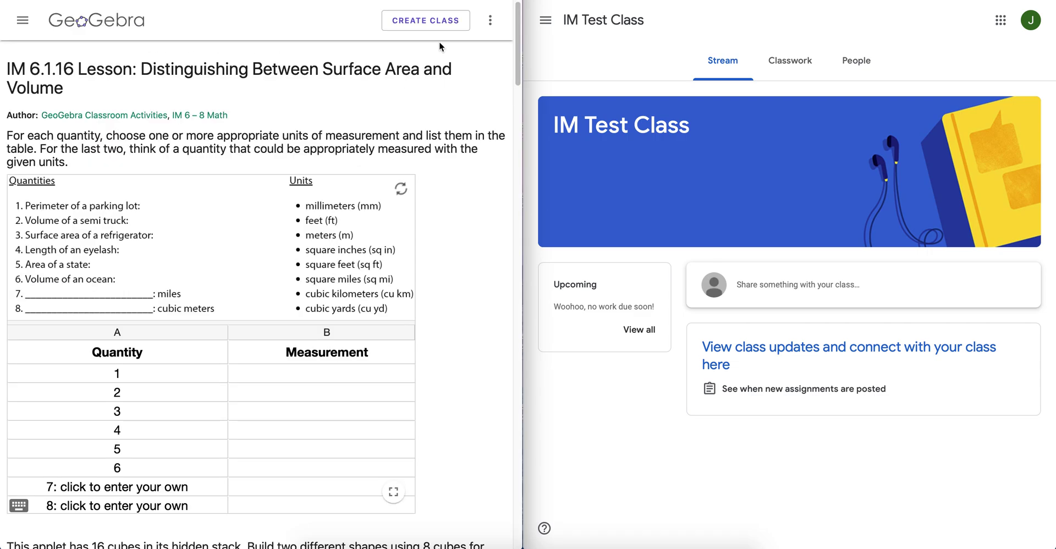
pyautogui.click(491, 21)
pyautogui.click(448, 85)
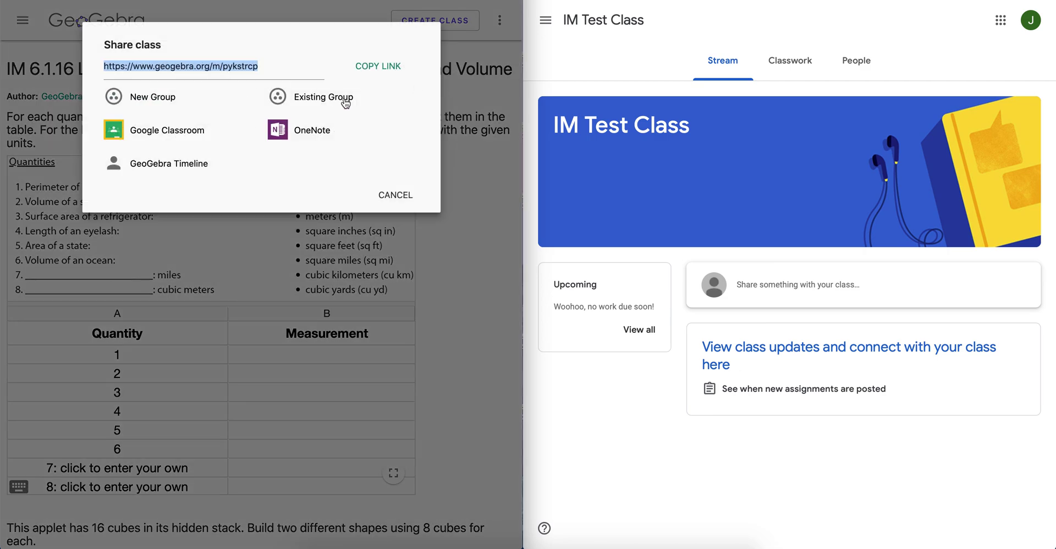
pyautogui.click(157, 133)
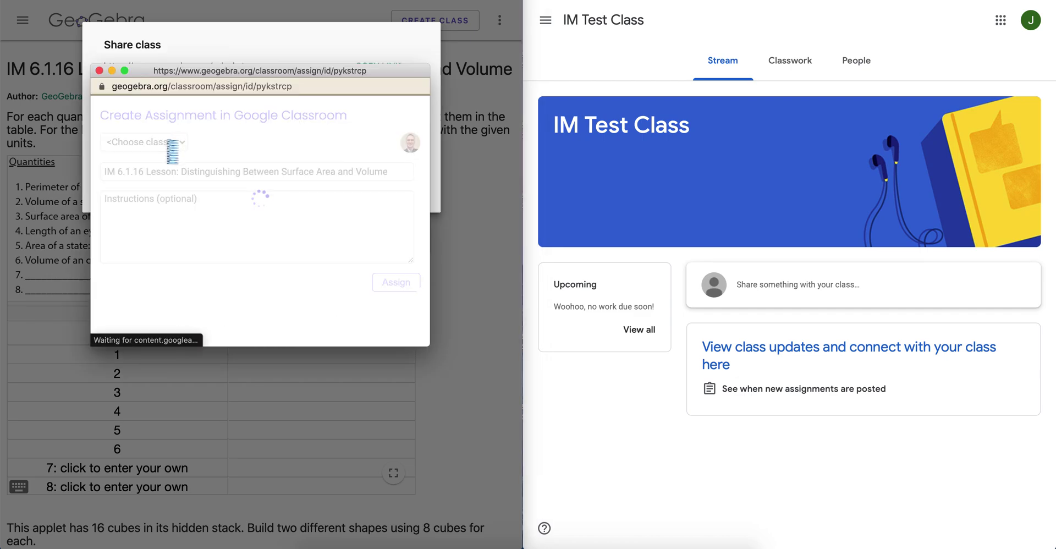
pyautogui.click(163, 143)
pyautogui.click(157, 157)
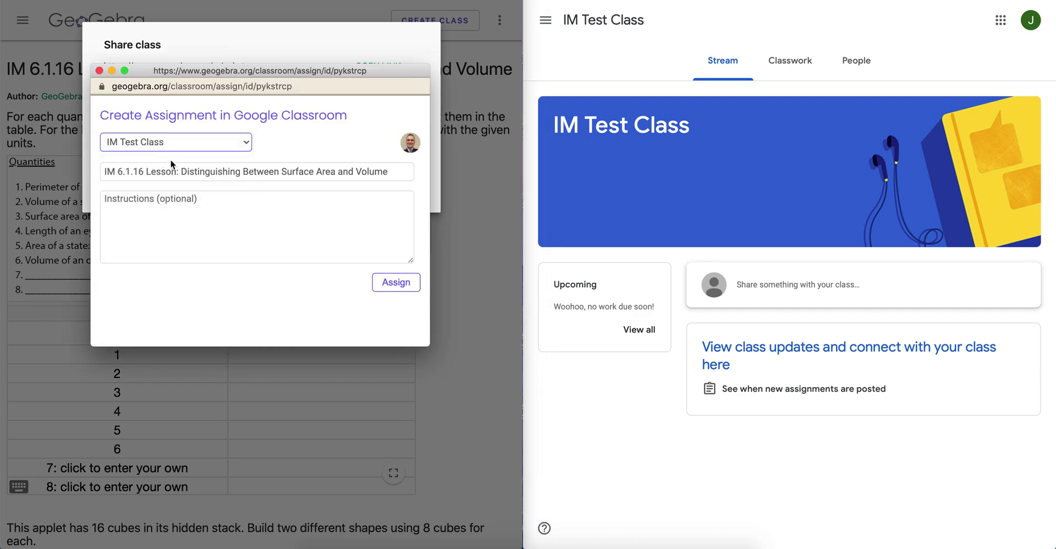
pyautogui.click(397, 284)
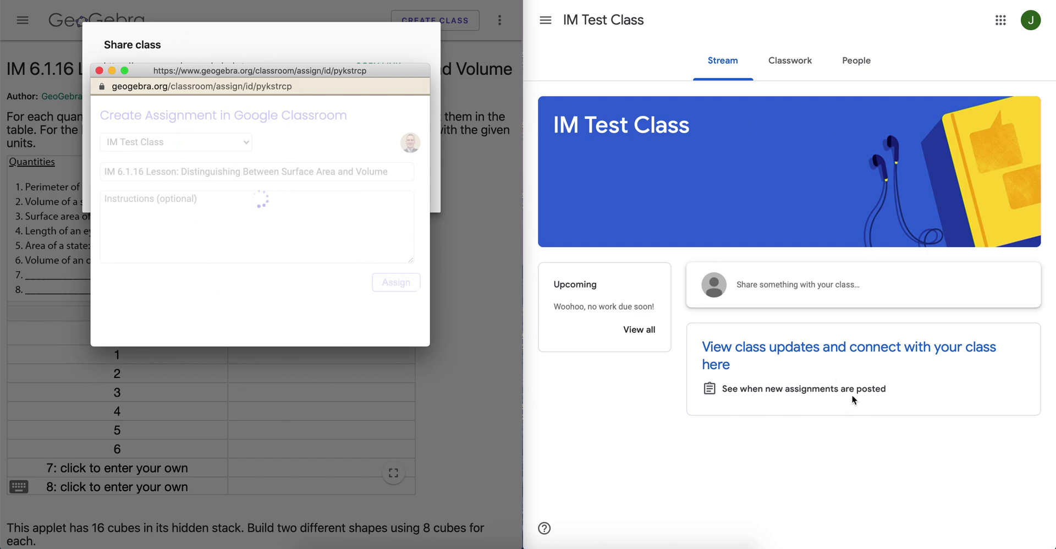
# - Check the account used in the student's Google Classroom, and open the newly created assignment from the teacher's side
pyautogui.click(1032, 21)
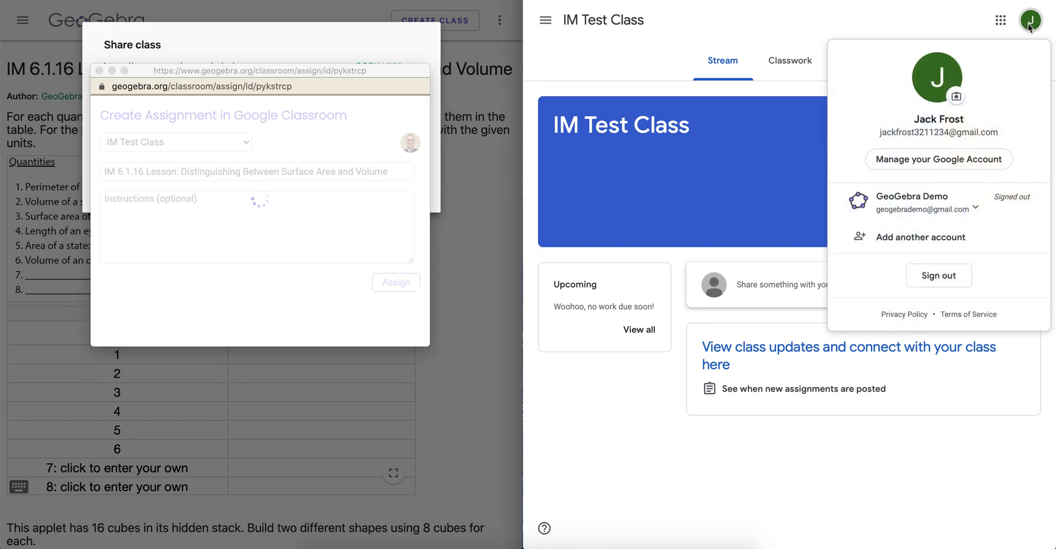
pyautogui.click(694, 441)
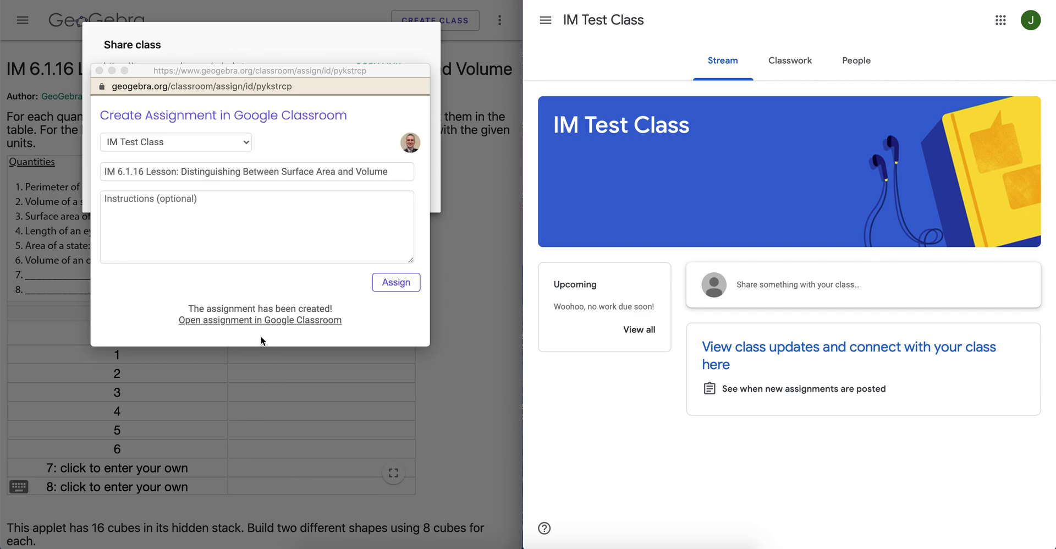
pyautogui.click(260, 322)
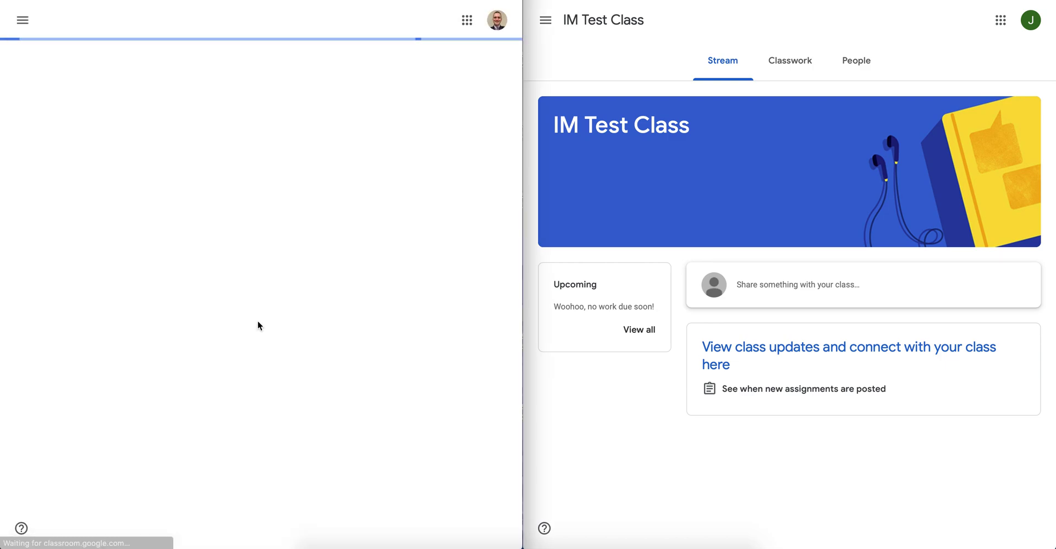
# - Open the IM 6.1.16 assignment from the student's classwork and launch its attached GeoGebra lesson
pyautogui.click(785, 61)
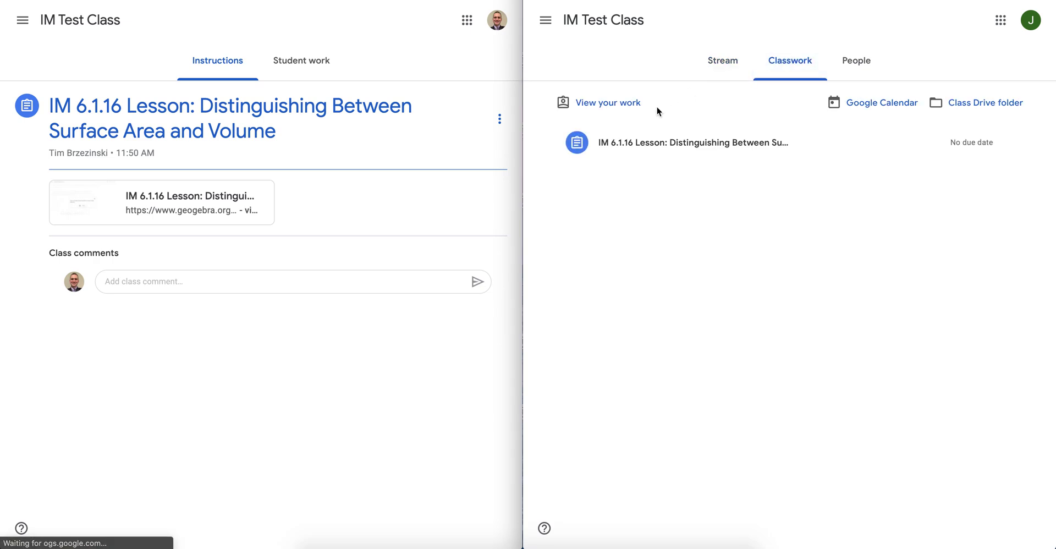
pyautogui.click(660, 150)
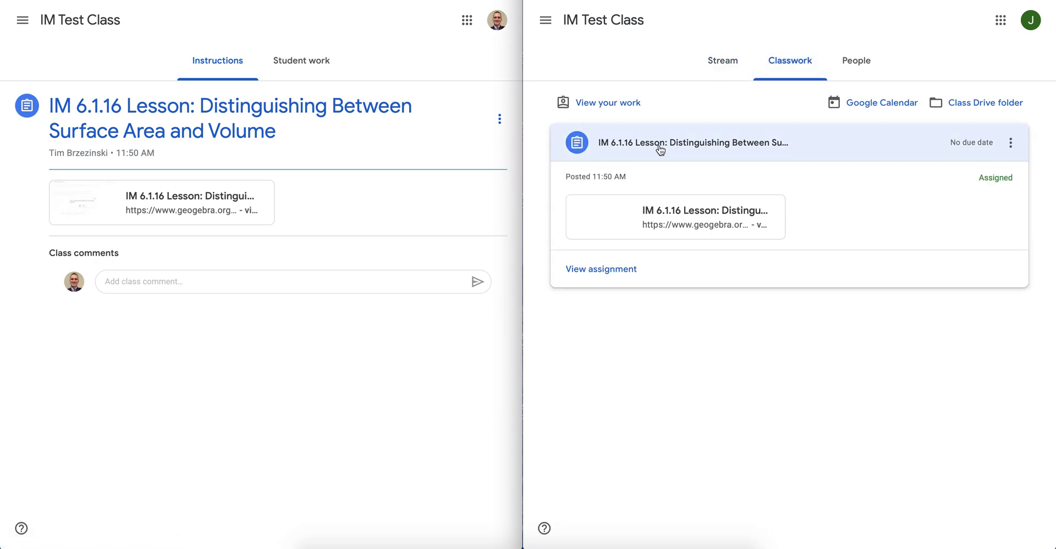
pyautogui.click(600, 269)
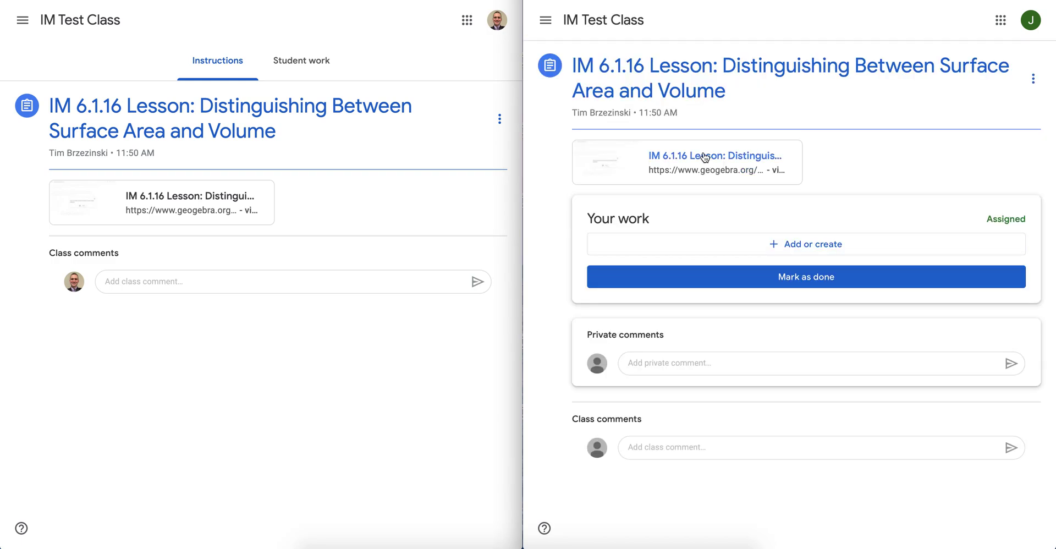
pyautogui.click(673, 163)
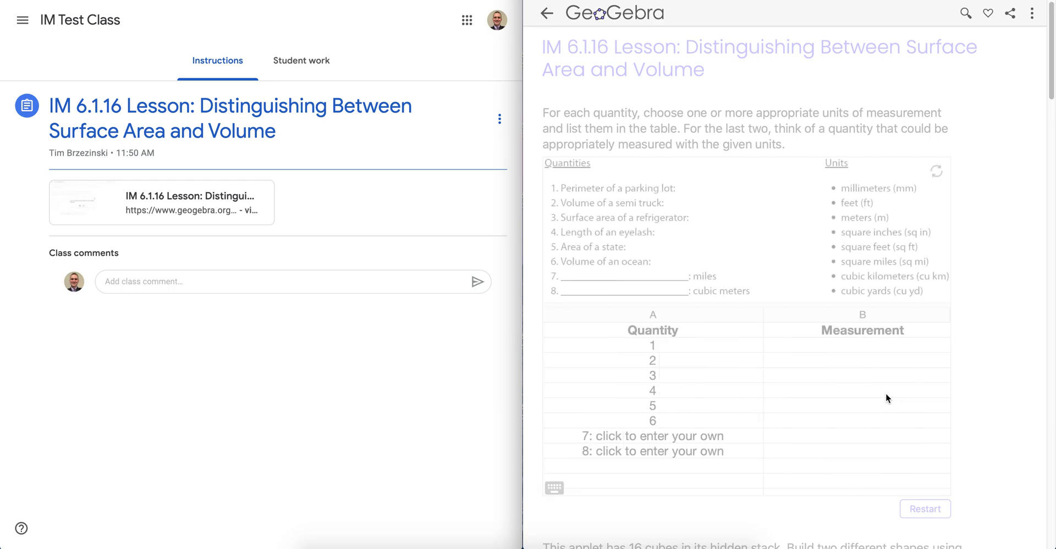
# - Sign in to the GeoGebra lesson with the student's Google account, including from the sign-in area below the last question
pyautogui.click(794, 348)
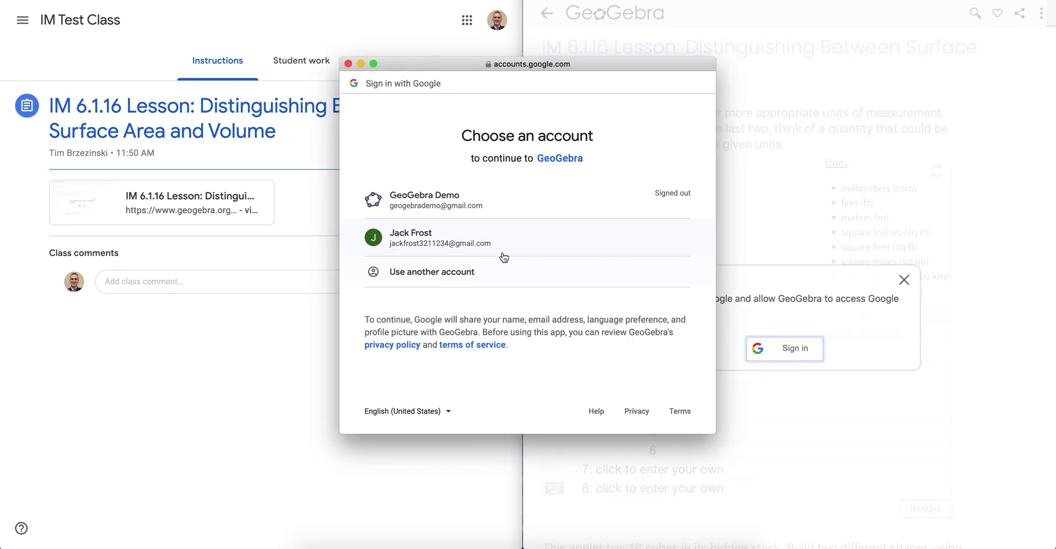
pyautogui.click(503, 242)
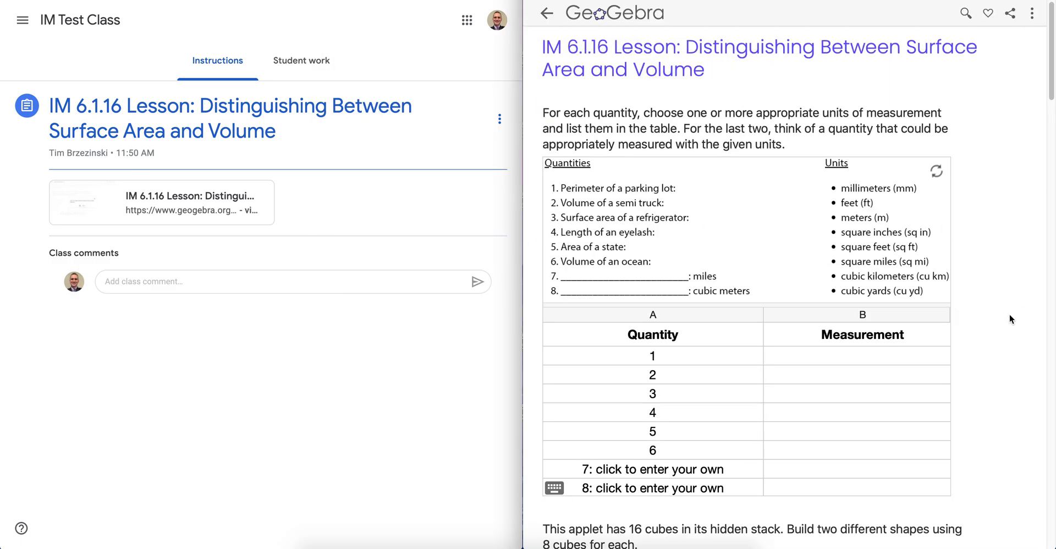
pyautogui.scroll(-5, 1009, 315)
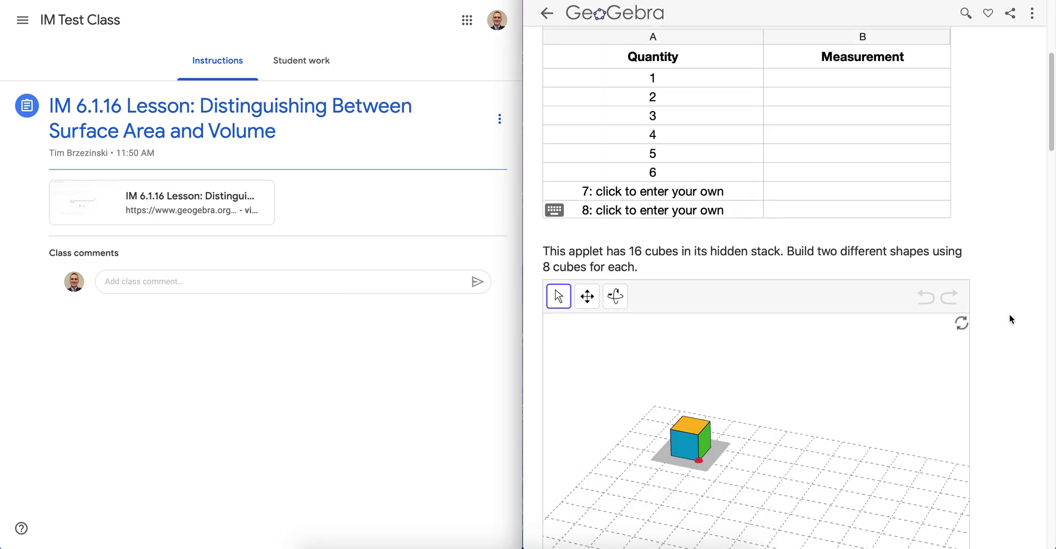
pyautogui.scroll(-20, 1009, 315)
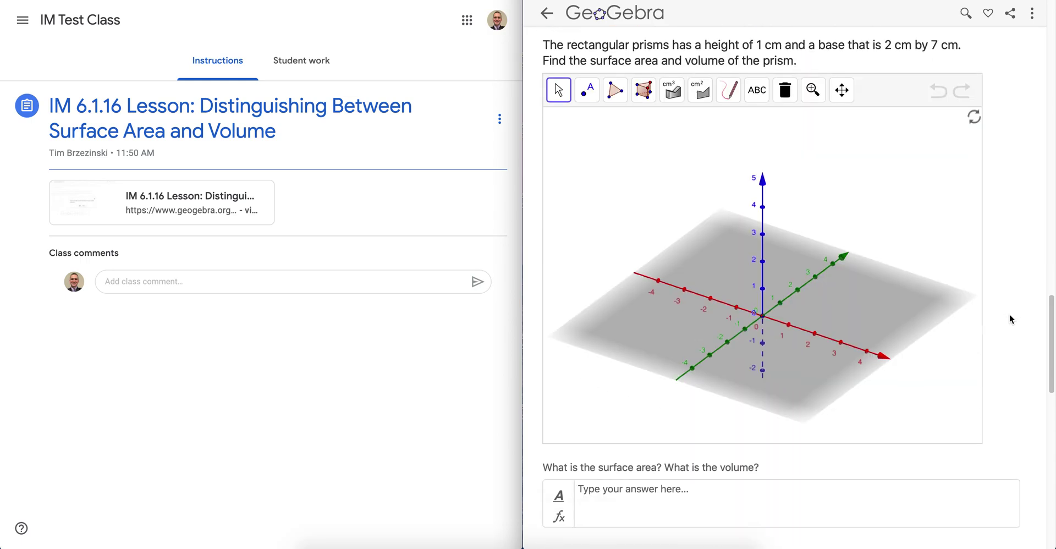
pyautogui.scroll(-16, 1010, 319)
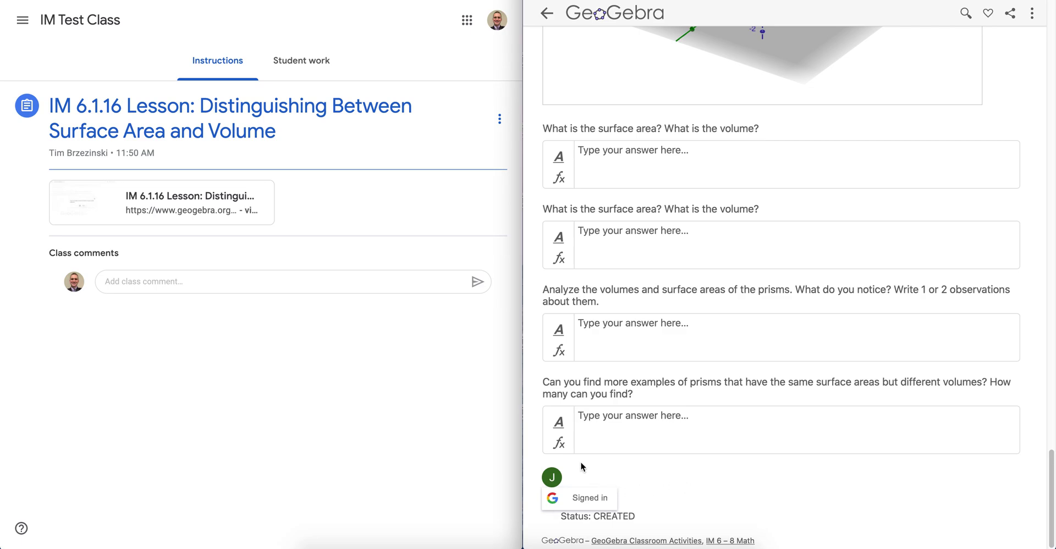
pyautogui.click(552, 478)
pyautogui.click(453, 246)
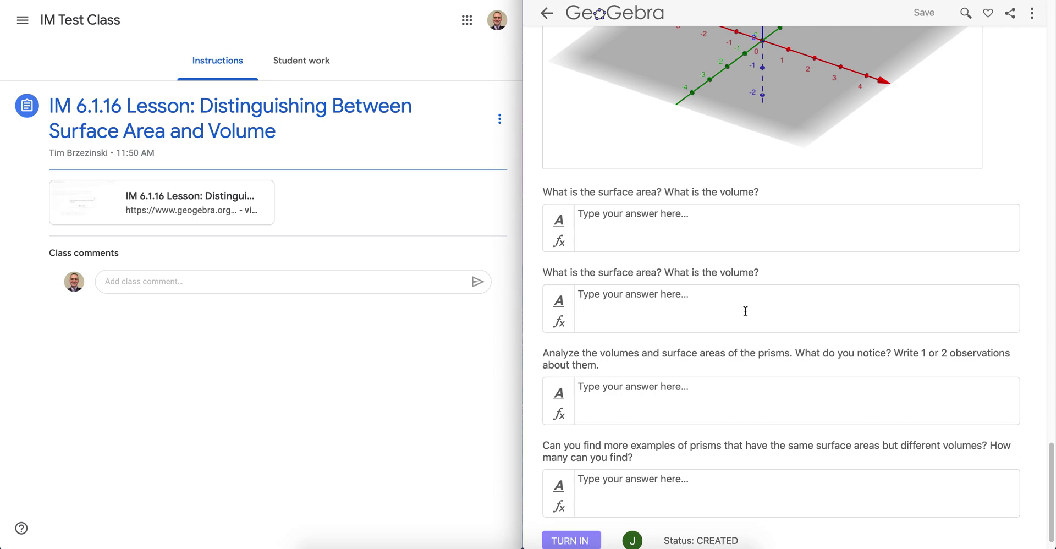
# - Place three cubes from the hidden stack at separate spots on the grid of the student's cube-building applet
pyautogui.scroll(10, 745, 310)
pyautogui.scroll(10, 745, 310)
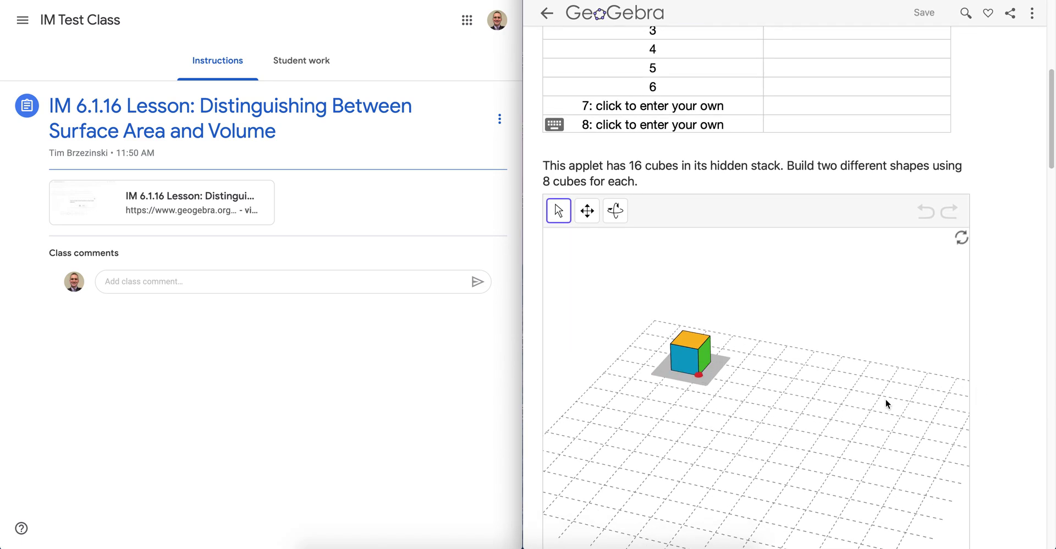
pyautogui.scroll(-2, 886, 399)
pyautogui.moveTo(701, 259); pyautogui.dragTo(860, 312)
pyautogui.moveTo(700, 263); pyautogui.dragTo(746, 403)
pyautogui.moveTo(699, 260); pyautogui.dragTo(761, 293)
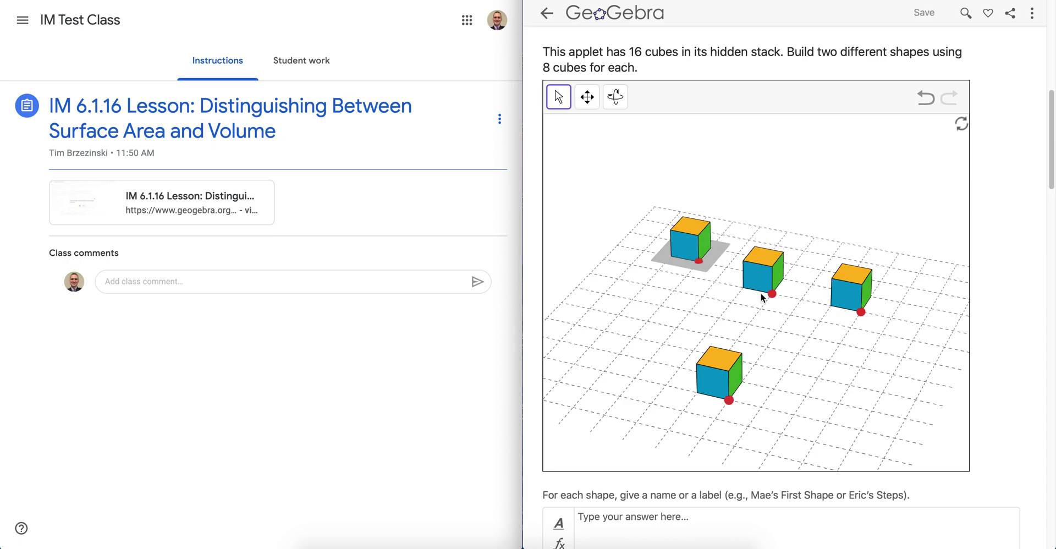
# - Raise a fourth cube above the stack and shift it sideways so it floats away from the other cubes
pyautogui.moveTo(696, 265); pyautogui.dragTo(697, 181)
pyautogui.moveTo(831, 223)
pyautogui.mouseDown()
pyautogui.moveTo(817, 206)
pyautogui.moveTo(822, 216)
pyautogui.mouseUp()
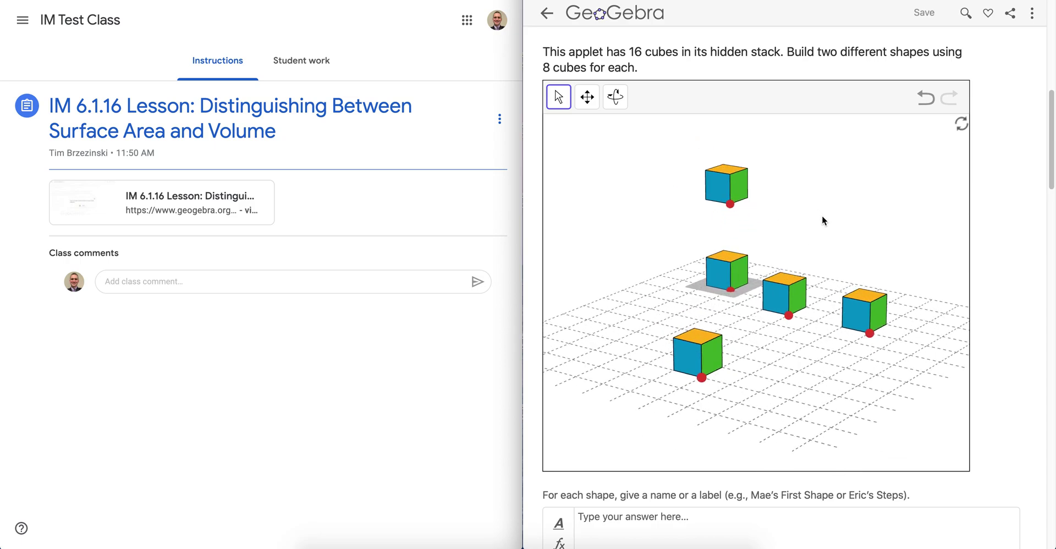
pyautogui.moveTo(605, 259); pyautogui.dragTo(610, 262)
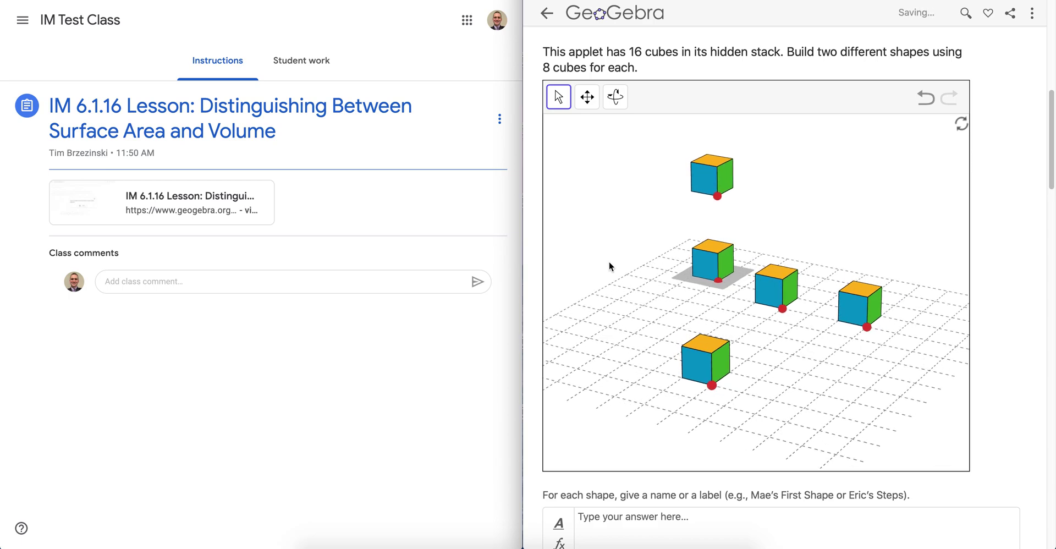
pyautogui.moveTo(609, 261); pyautogui.dragTo(668, 262)
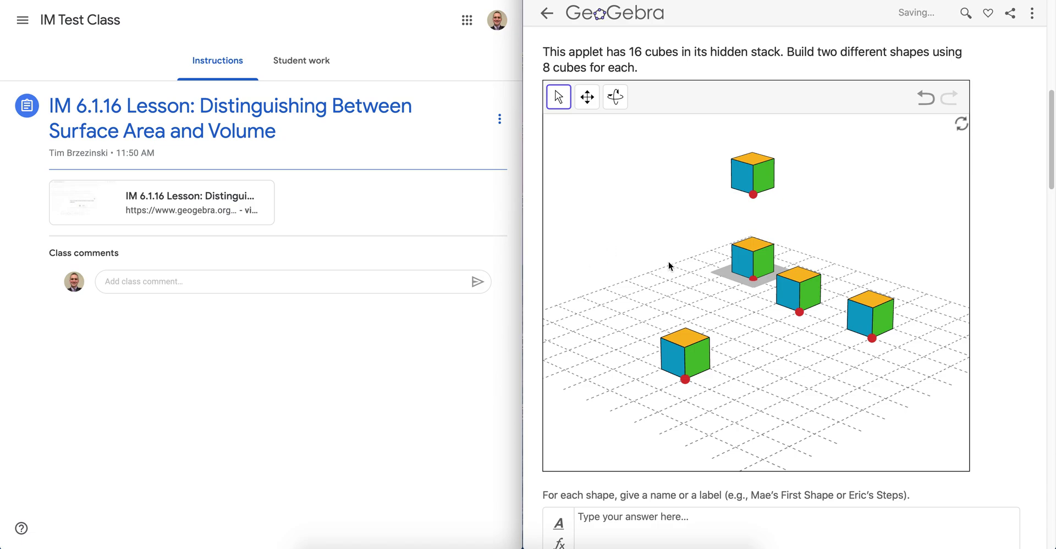
pyautogui.moveTo(754, 194); pyautogui.dragTo(695, 203)
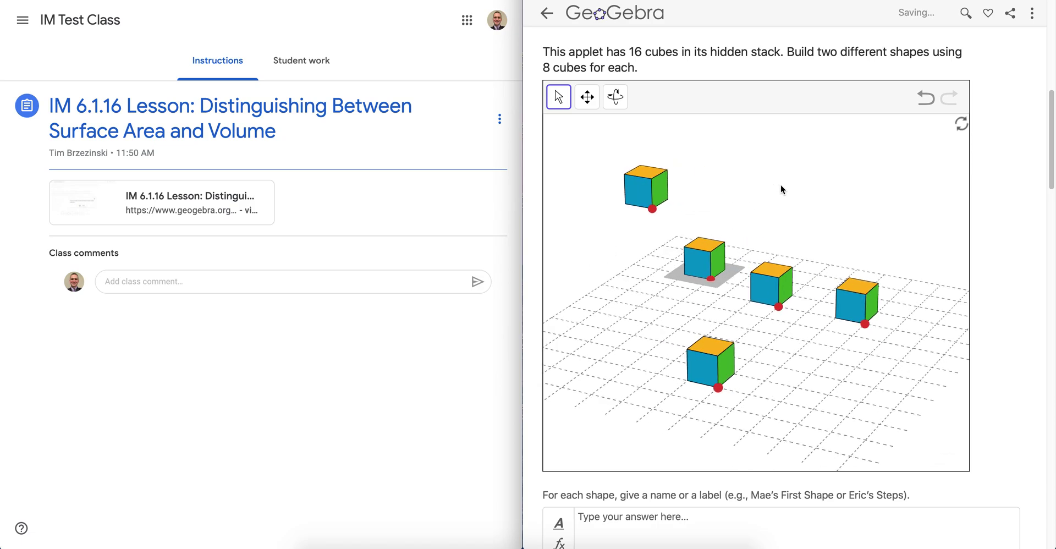
# - Review the teacher's student work overview for the assignment, including the assigned list and the student's card
pyautogui.click(306, 69)
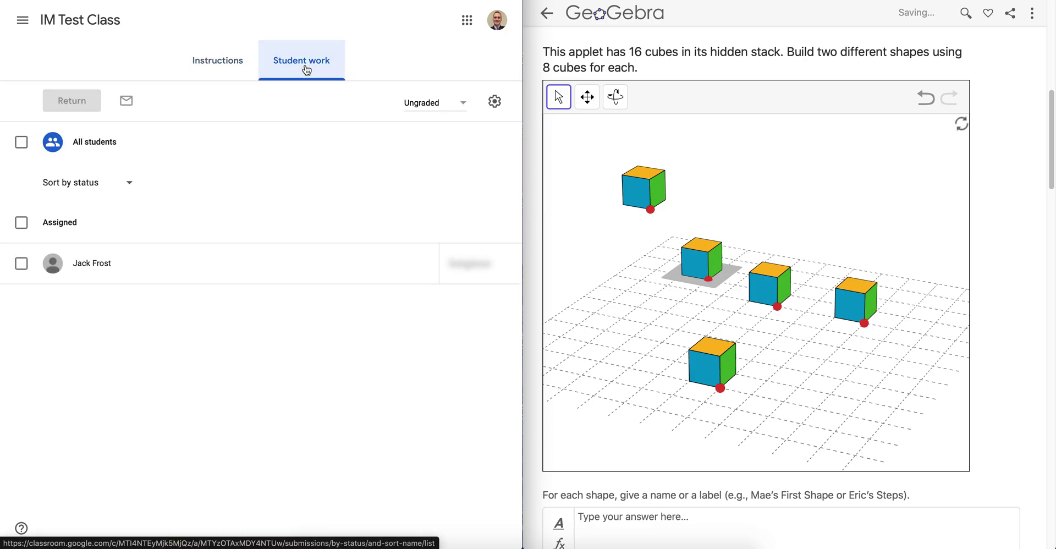
pyautogui.click(93, 144)
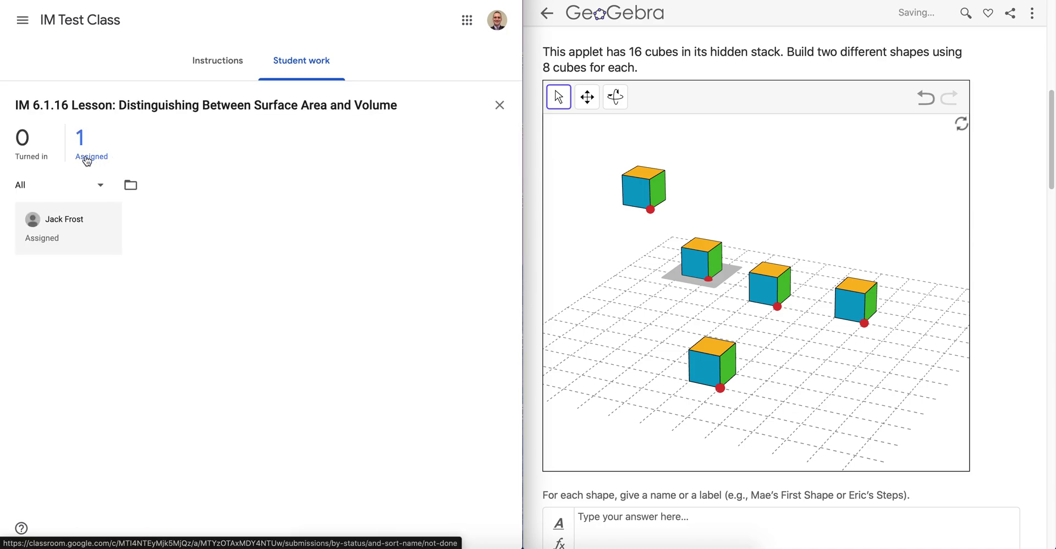
pyautogui.click(93, 153)
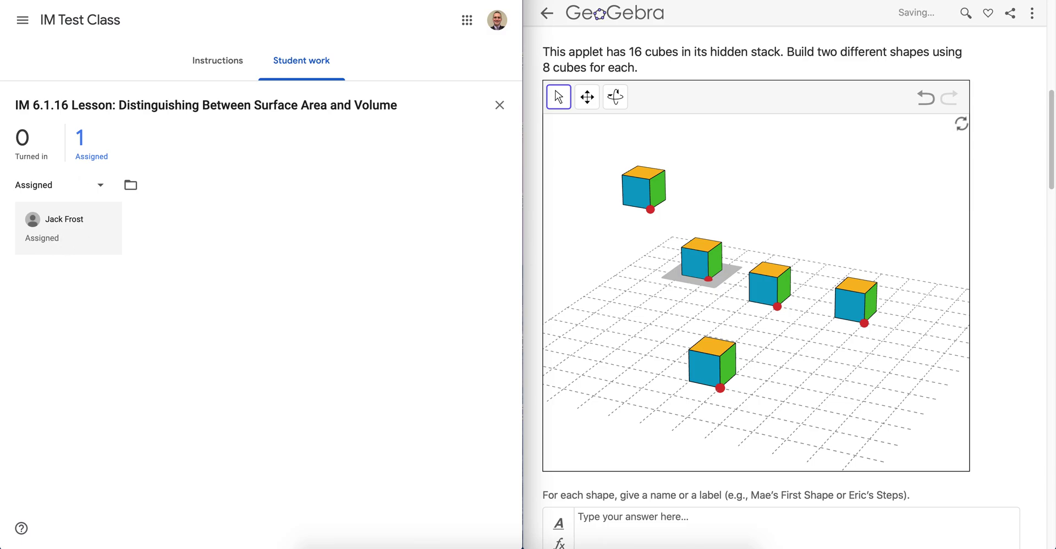
pyautogui.click(68, 228)
pyautogui.moveTo(51, 144); pyautogui.dragTo(94, 176)
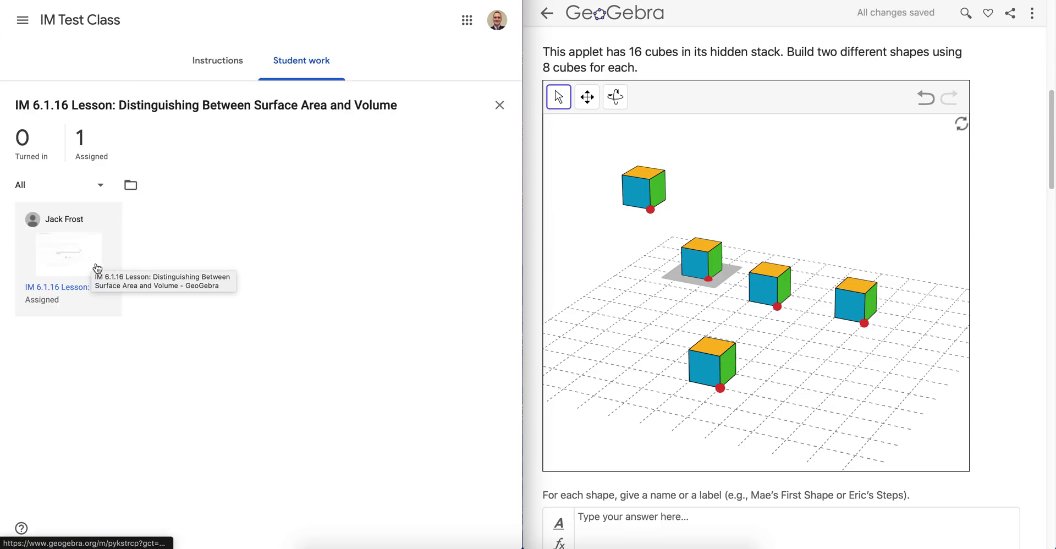
# - Open the student's attached GeoGebra lesson from the teacher's overview and examine the cubes in the building applet
pyautogui.click(56, 253)
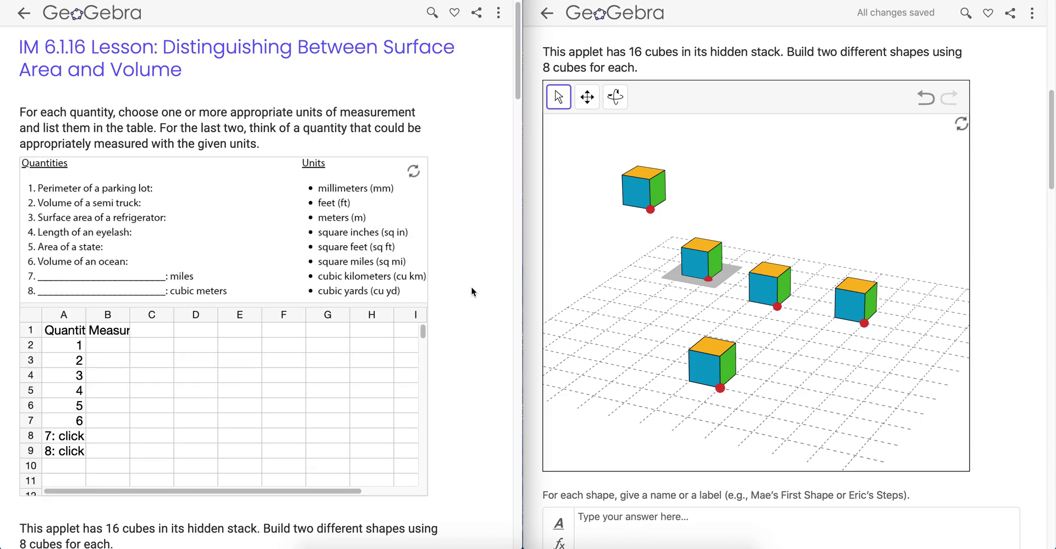
pyautogui.scroll(-9, 471, 288)
pyautogui.scroll(1, 471, 287)
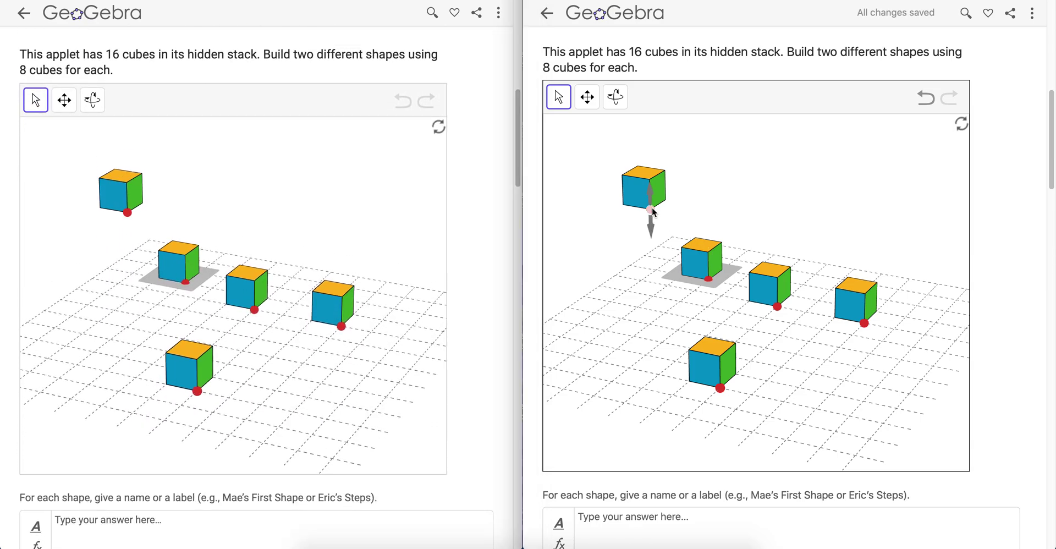
# - Move the floating cube in the student's applet next to the rightmost cube and rotate the 3D view
pyautogui.moveTo(651, 211); pyautogui.dragTo(856, 300)
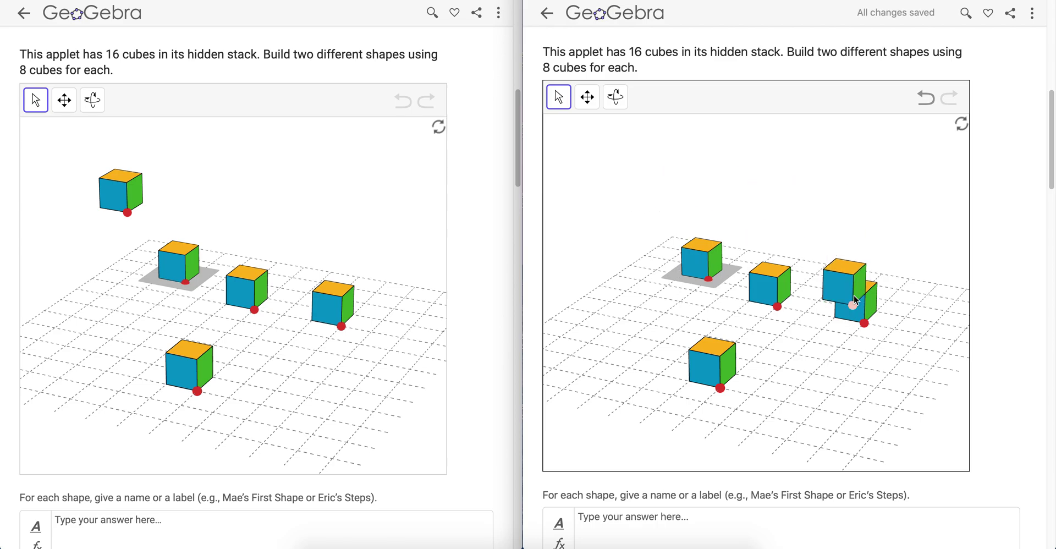
pyautogui.moveTo(874, 259); pyautogui.dragTo(901, 217)
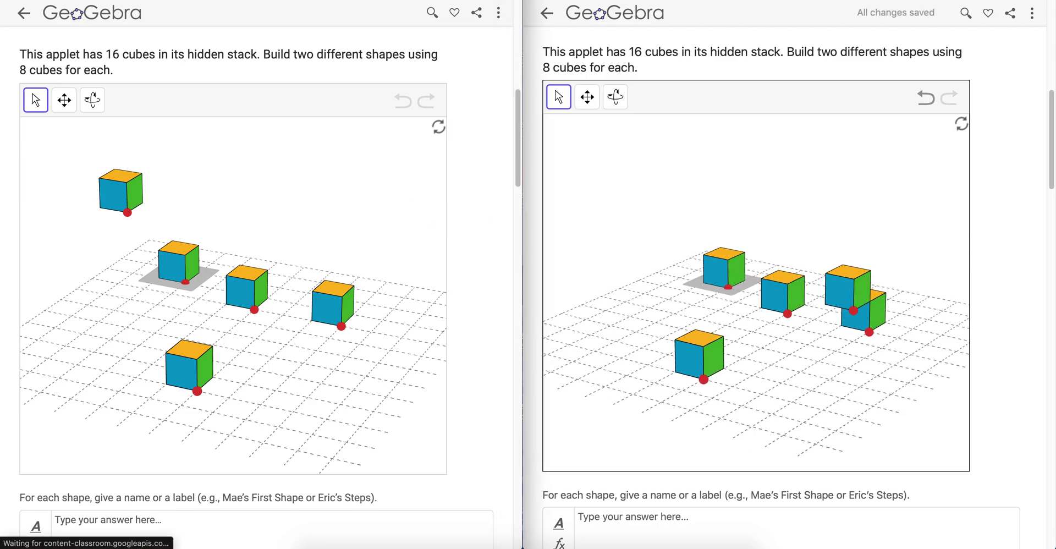
# - Look through the student's lesson down to the turn-in area and back to the quantities table
pyautogui.scroll(-8, 471, 316)
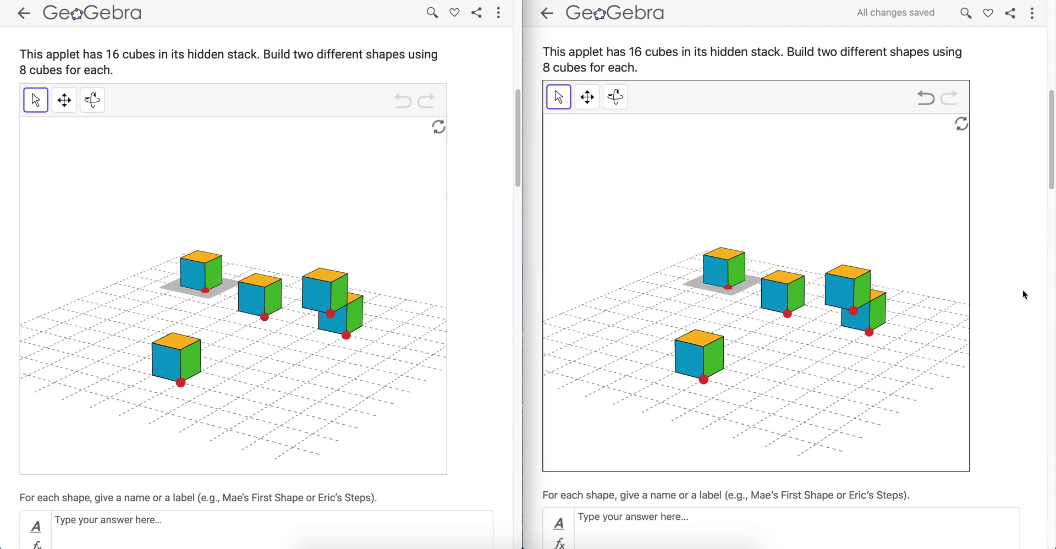
pyautogui.scroll(-10, 1024, 294)
pyautogui.scroll(-8, 1024, 294)
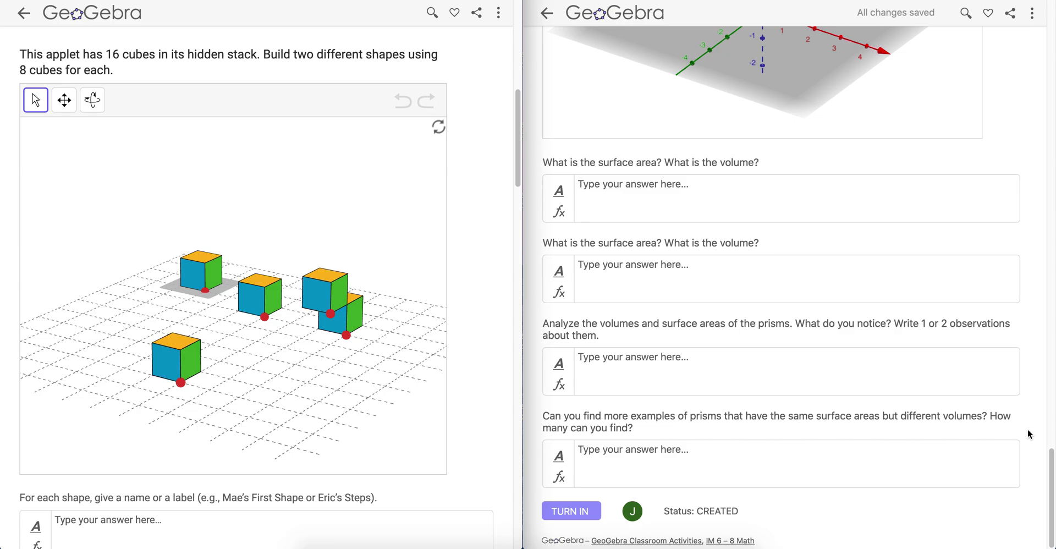
pyautogui.scroll(18, 1030, 434)
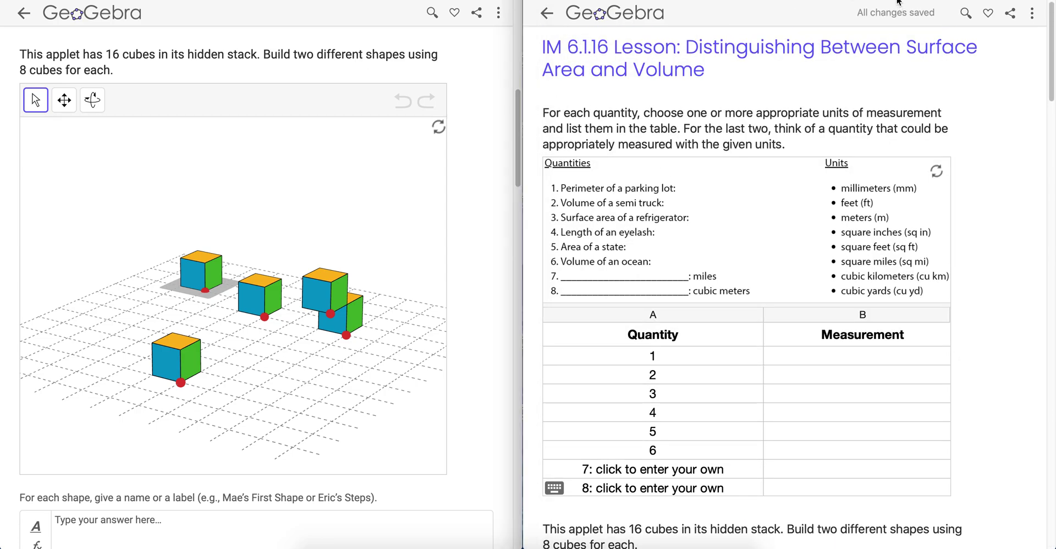
# - Leave the student's open lesson and class pages, then go to Google Classroom in the student's browser
pyautogui.click(804, 2)
pyautogui.click(750, 1)
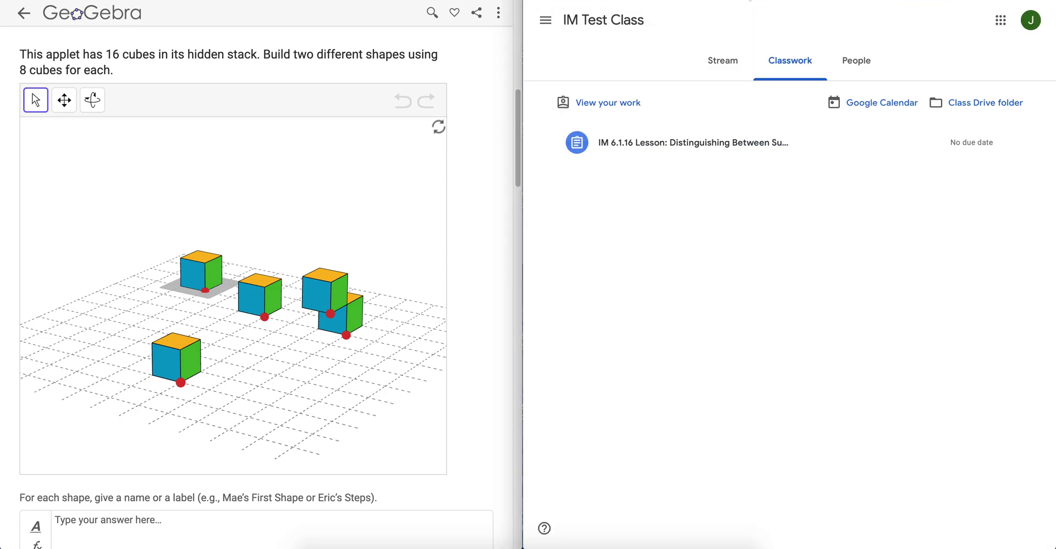
pyautogui.click(551, 2)
pyautogui.click(792, 83)
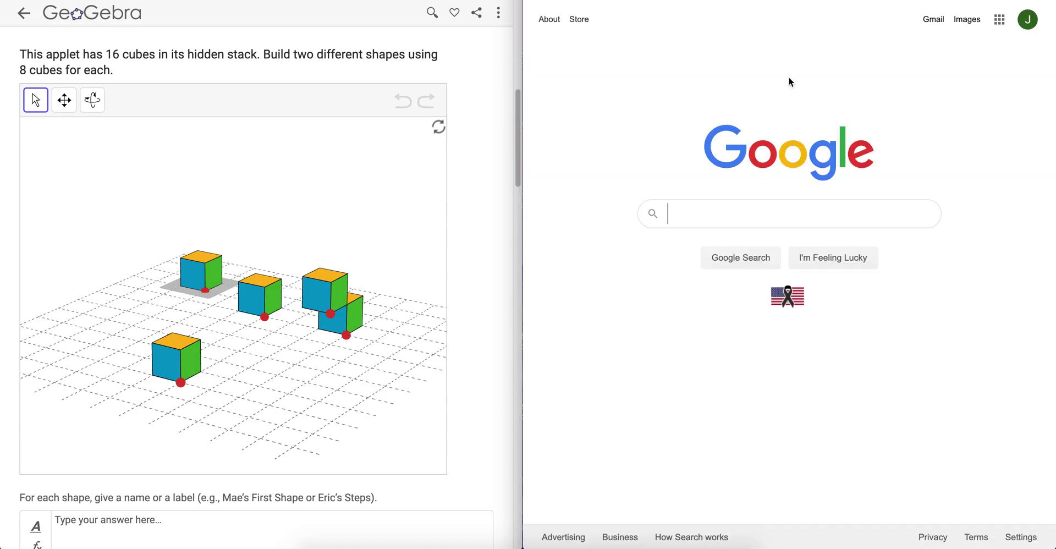
pyautogui.press('super+l')
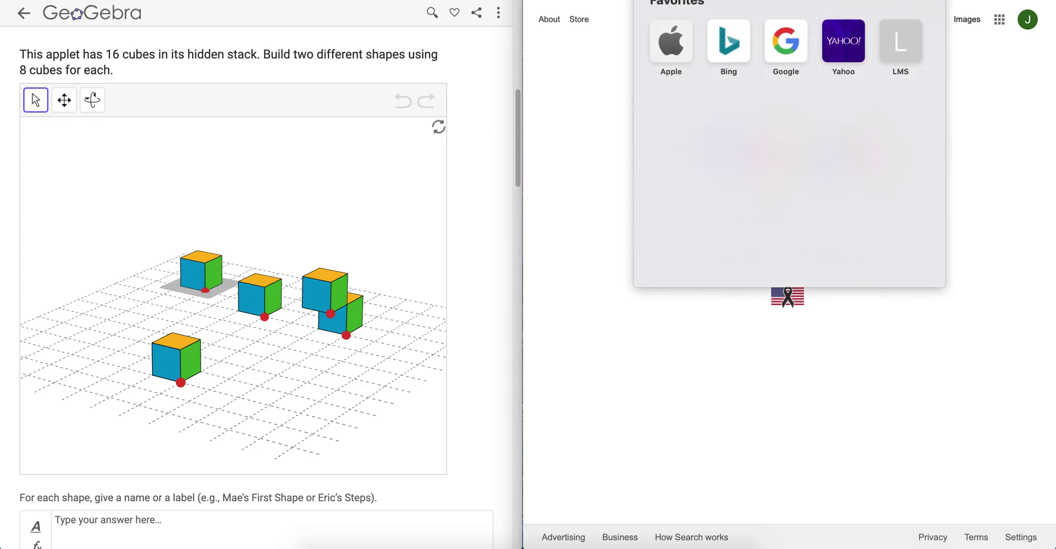
pyautogui.write('clas')
pyautogui.press('Return')
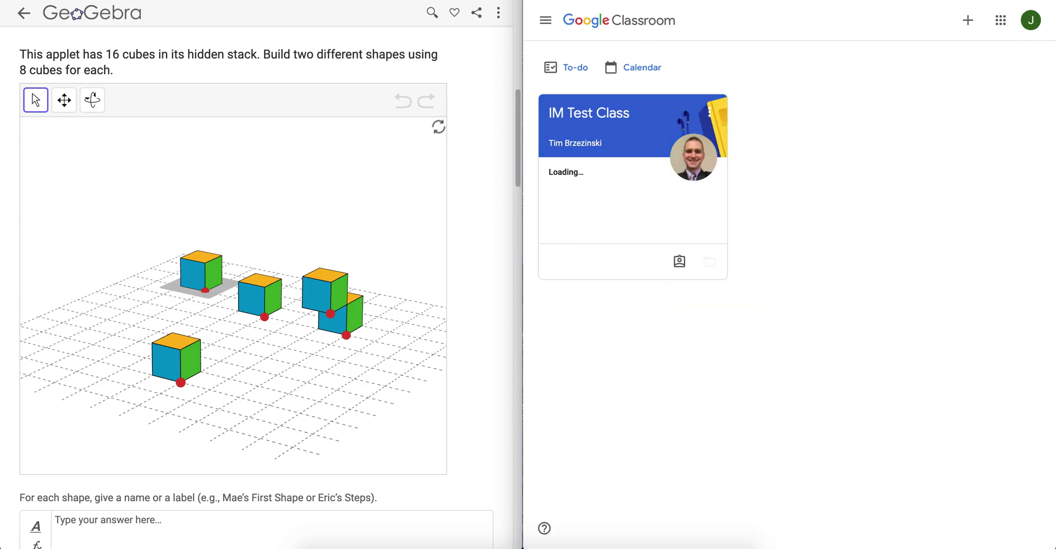
# - Open the IM 6.1.16 assignment from the IM Test Class stream, go back to the stream and reopen the assignment
pyautogui.click(605, 110)
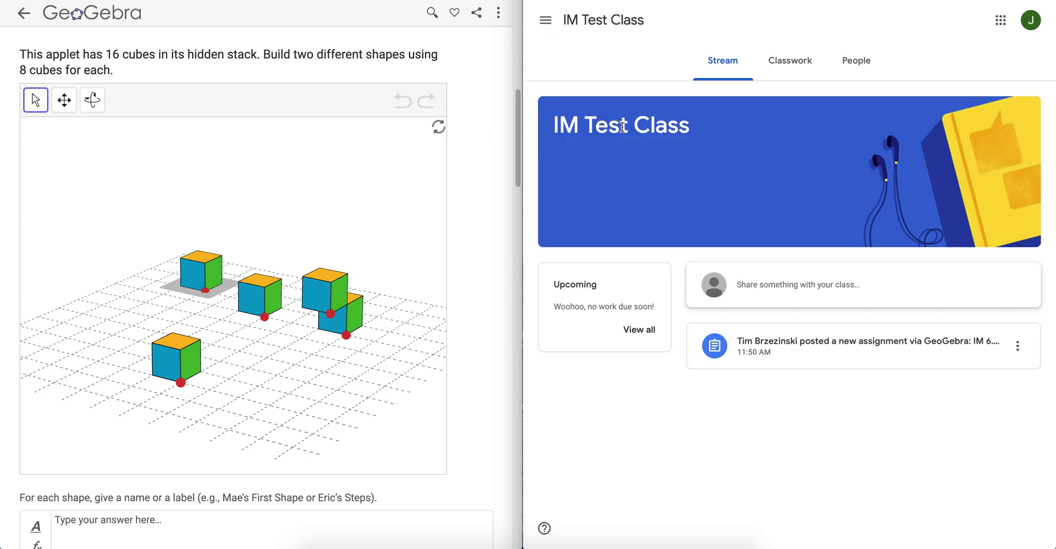
pyautogui.click(815, 344)
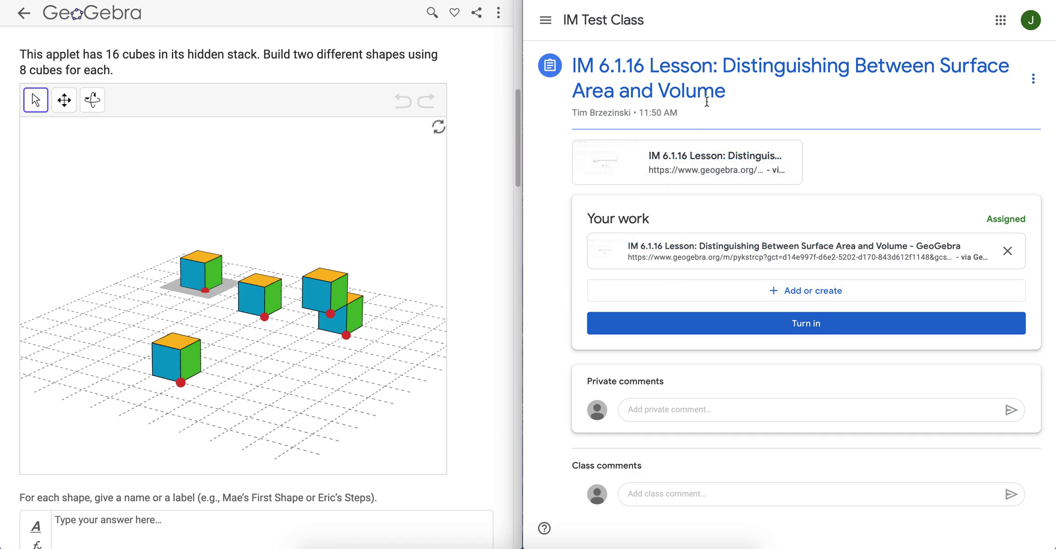
pyautogui.click(590, 24)
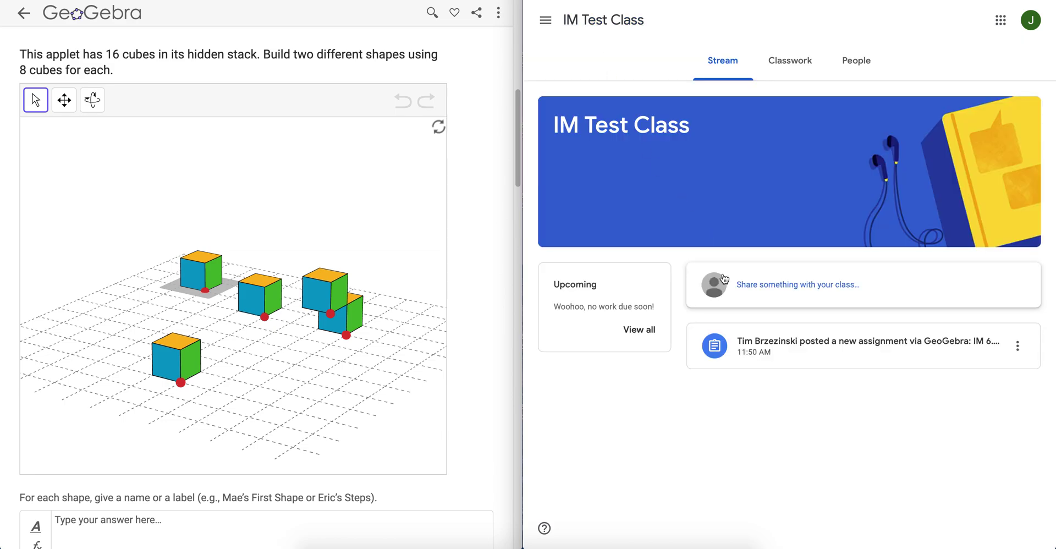
pyautogui.click(824, 345)
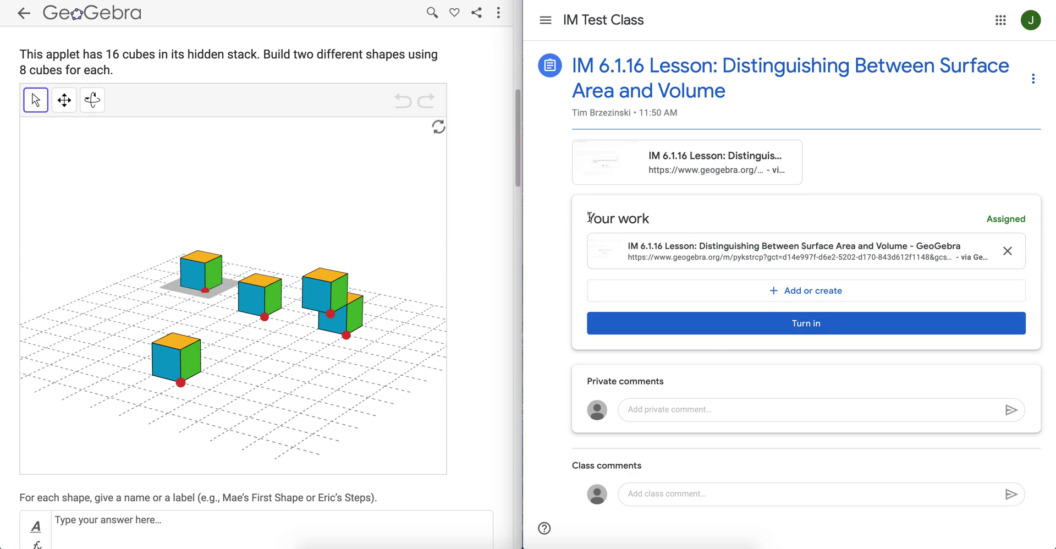
# - Highlight the Your work heading, clear the highlight, and open the student's own GeoGebra lesson attached under it
pyautogui.moveTo(589, 217); pyautogui.dragTo(654, 219)
pyautogui.click(654, 219)
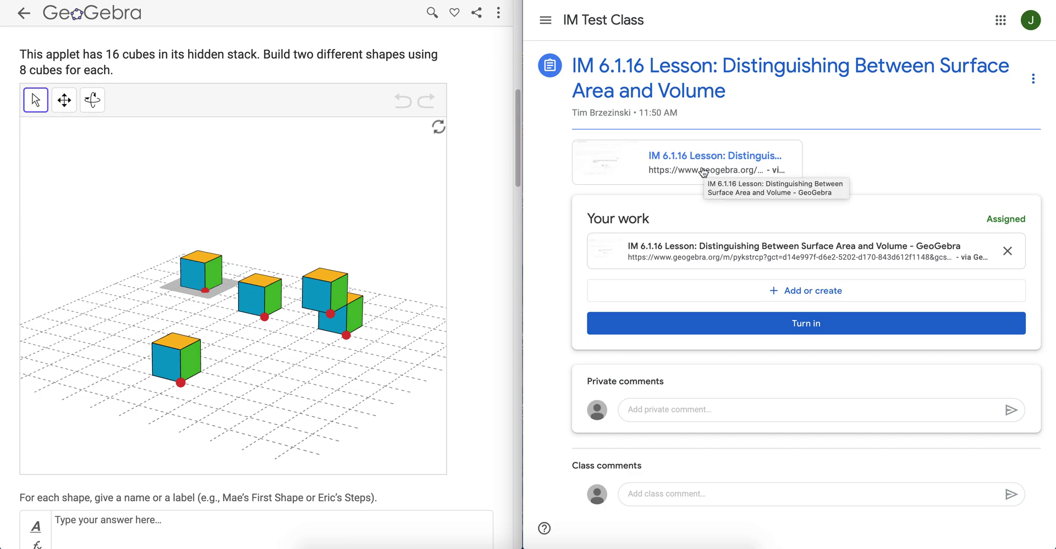
pyautogui.click(782, 252)
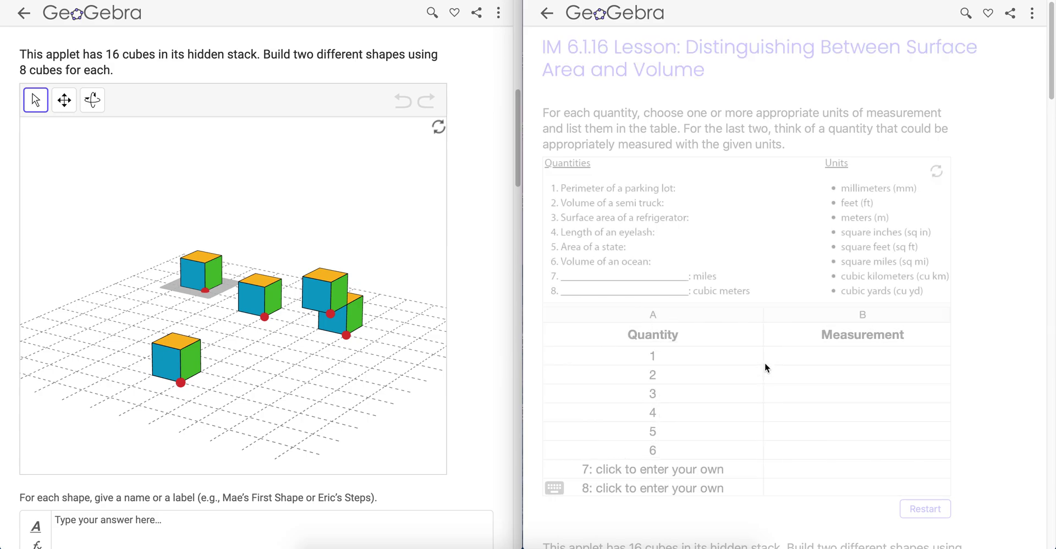
# - Sign in to GeoGebra with the student's Google account, repeating the sign-in from the account area at the end of the lesson
pyautogui.click(784, 355)
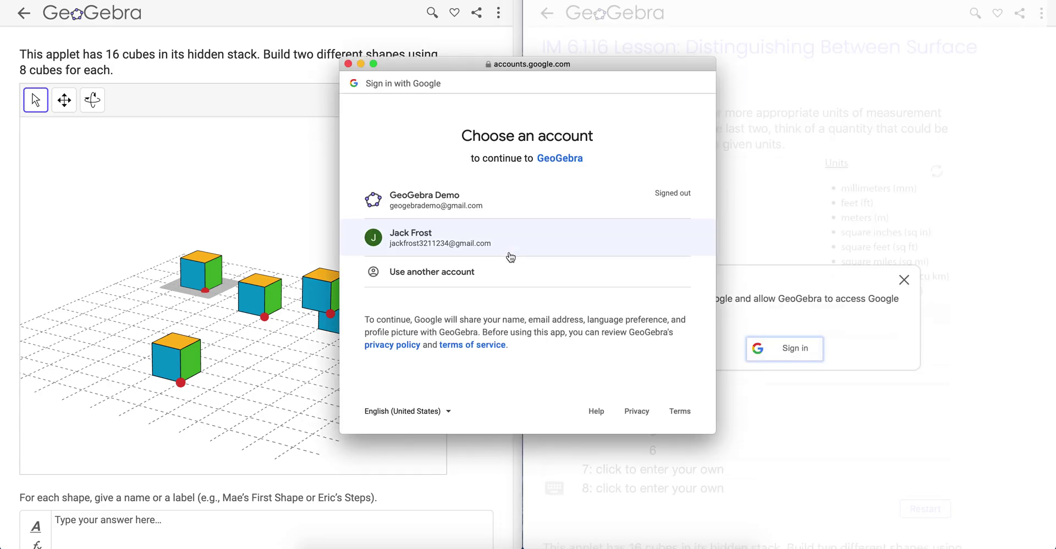
pyautogui.click(508, 248)
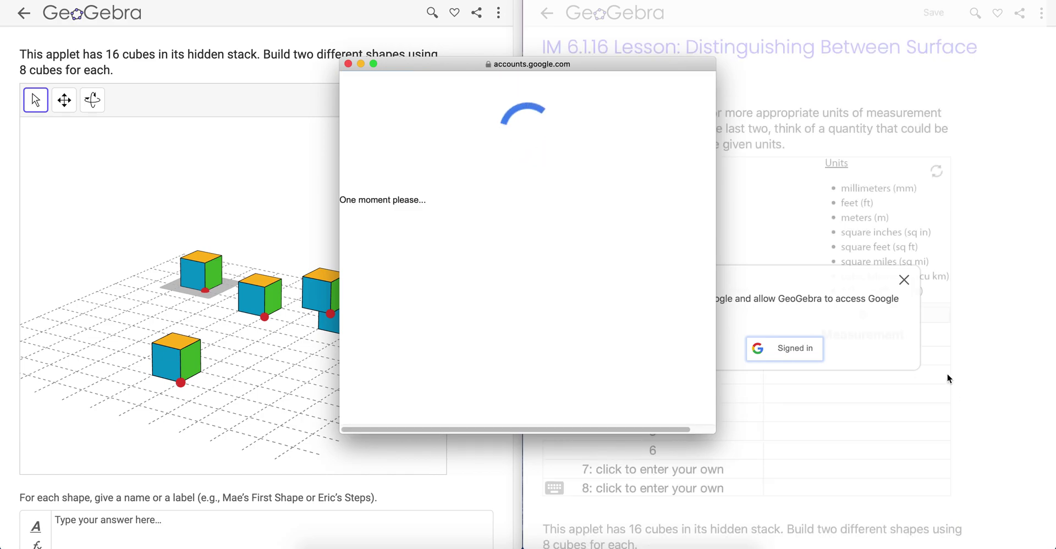
pyautogui.scroll(-15, 947, 374)
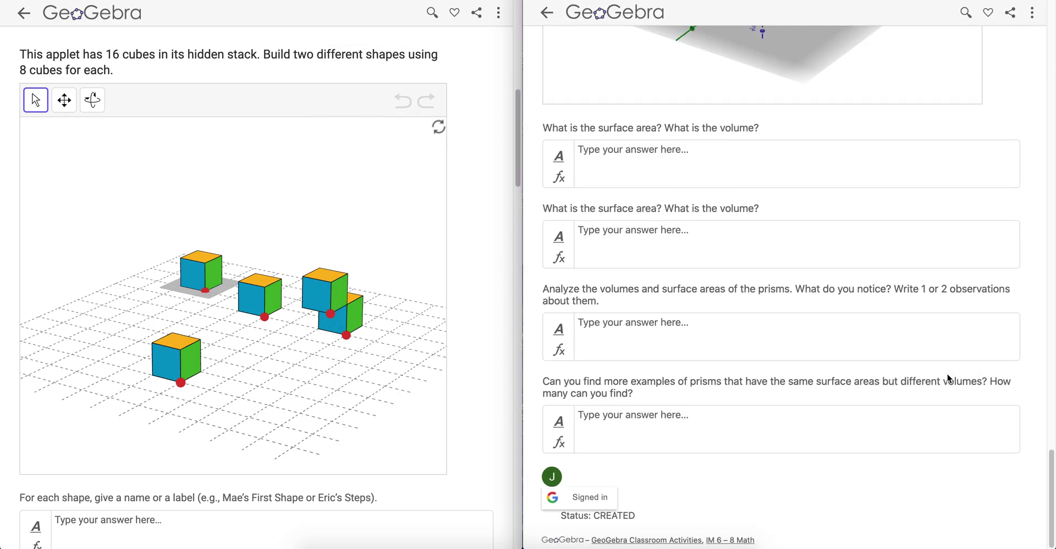
pyautogui.click(553, 478)
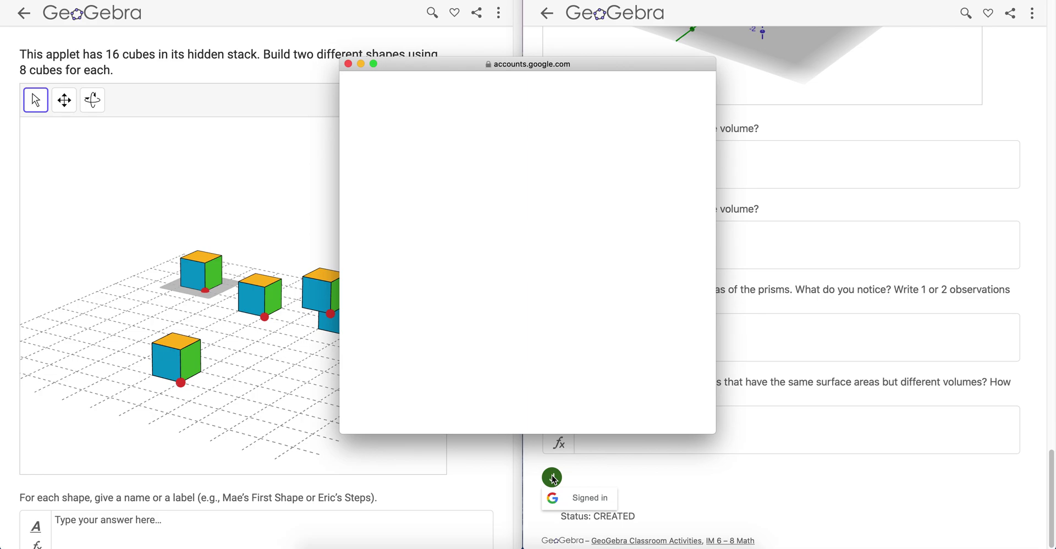
pyautogui.click(503, 246)
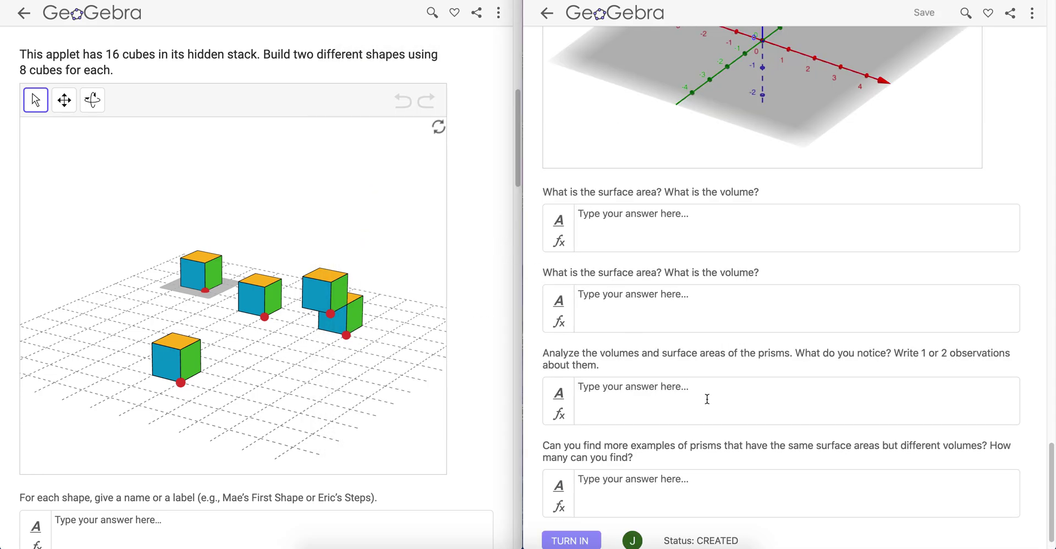
# - Return to the 16-cube building applet below the quantities table in the student's lesson
pyautogui.scroll(15, 960, 421)
pyautogui.scroll(10, 960, 421)
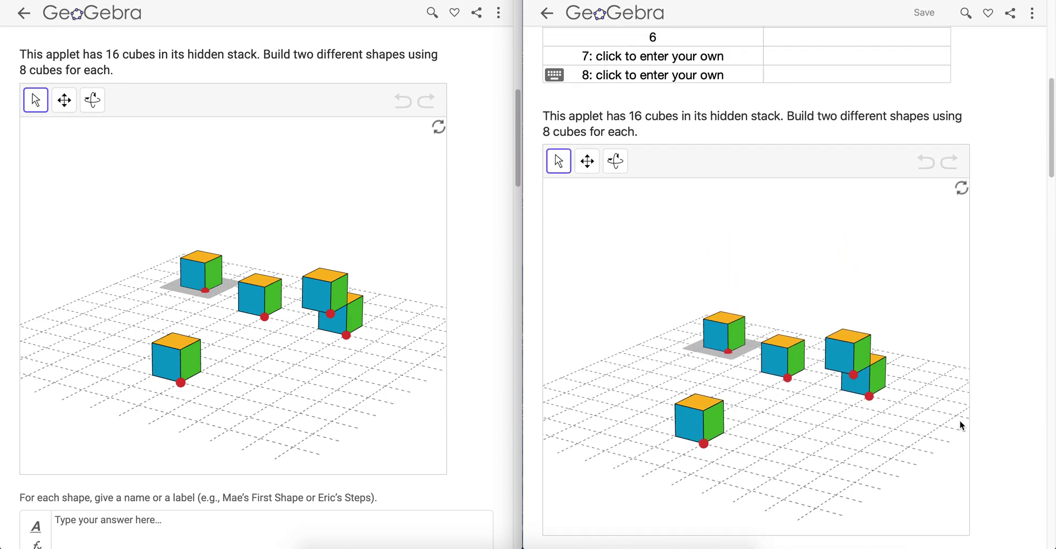
pyautogui.scroll(1, 962, 425)
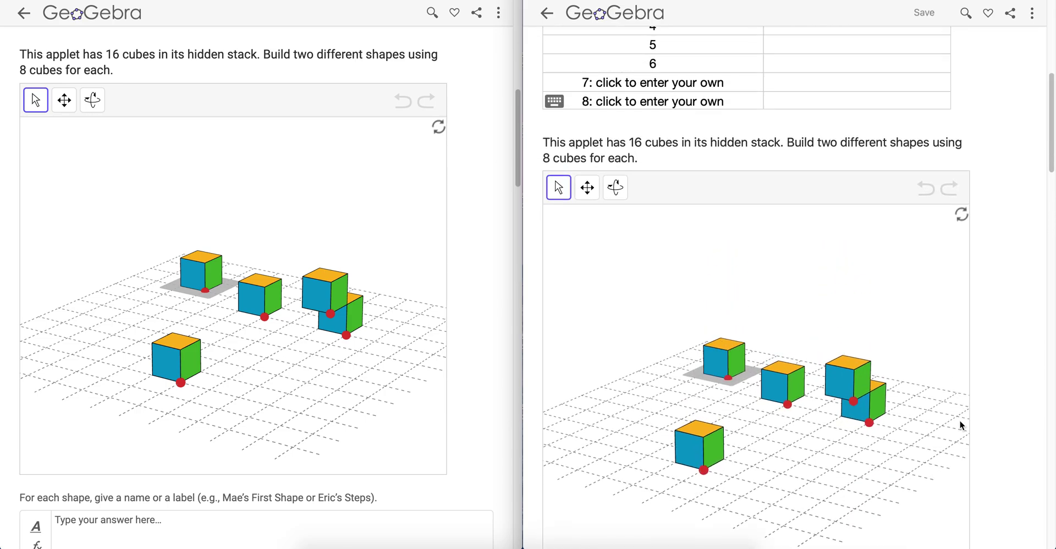